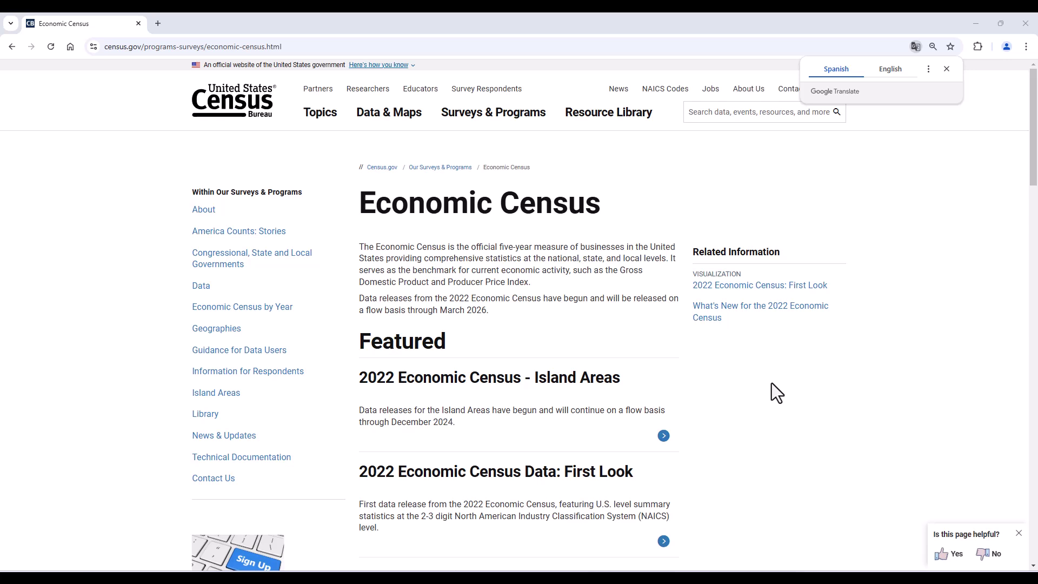
- Go to data.census.gov in the browser's address bar
left_click(213, 47)
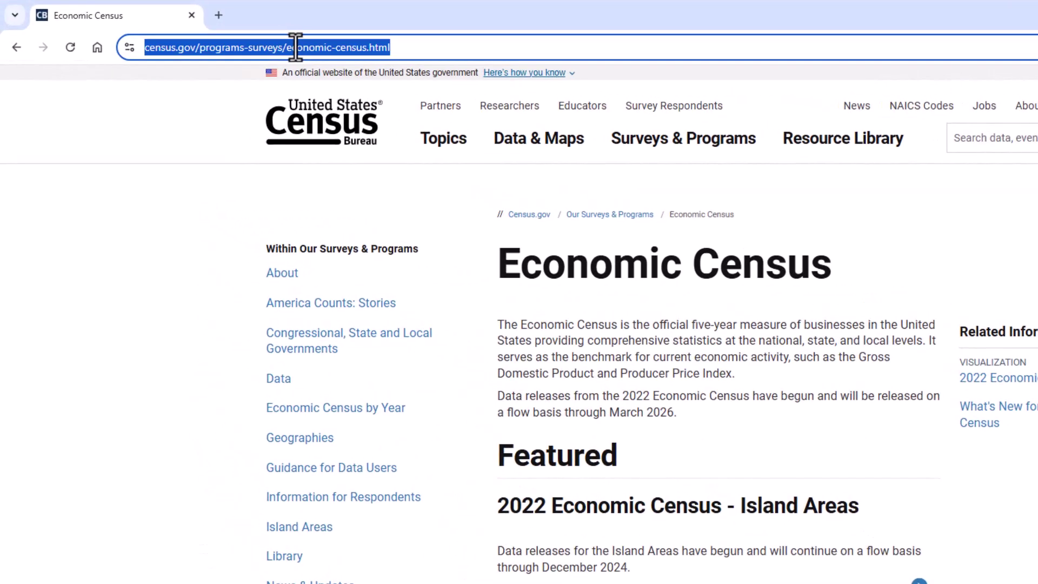
type("data.censu")
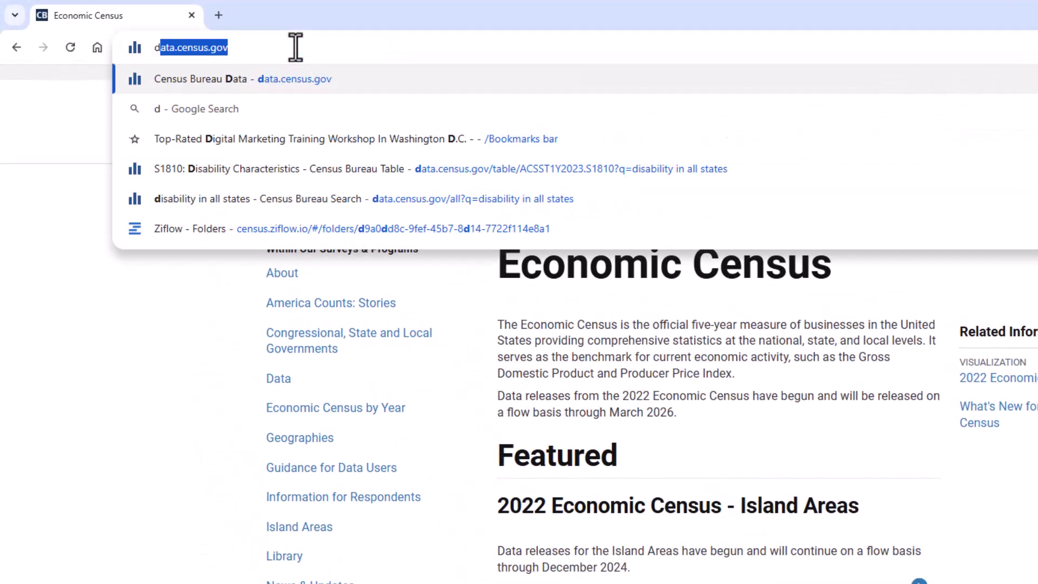
type("s.")
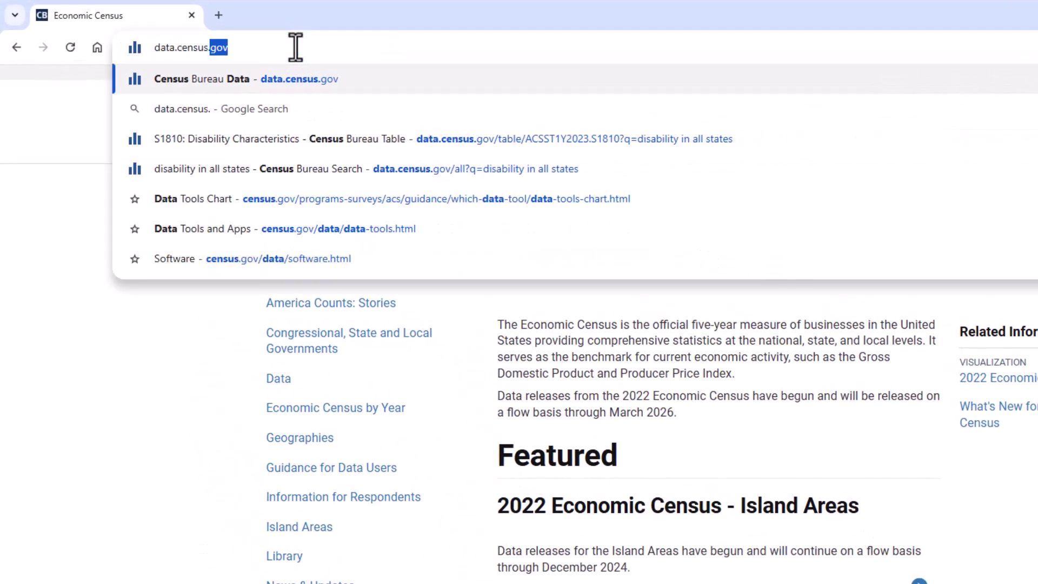
type("gov")
key("Return")
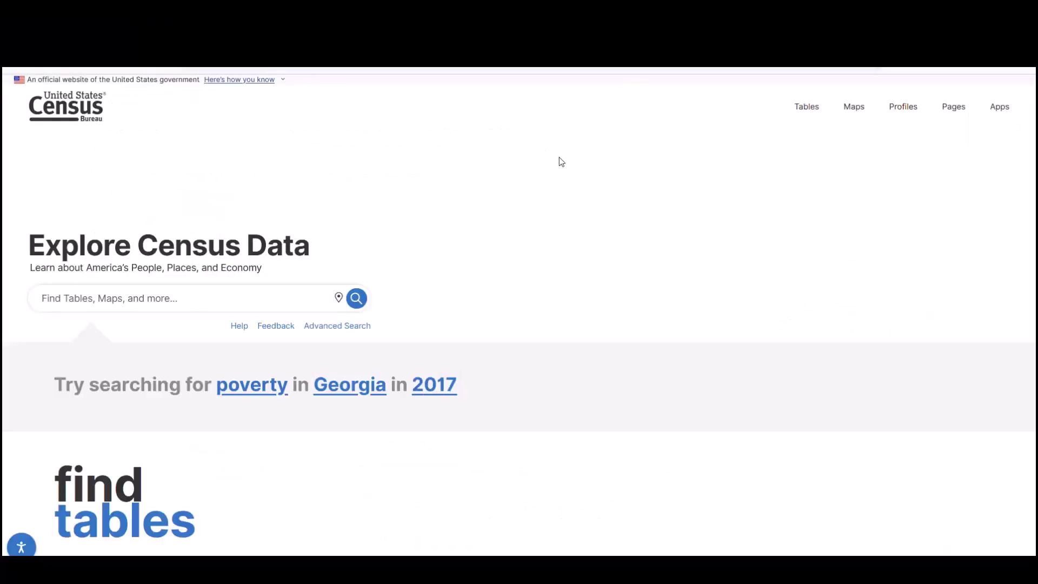
- In Advanced Search, filter surveys to Economic Census Core Statistics: Summary Statistics for the U.S., States, and Selected Geographies: 2022
left_click(337, 326)
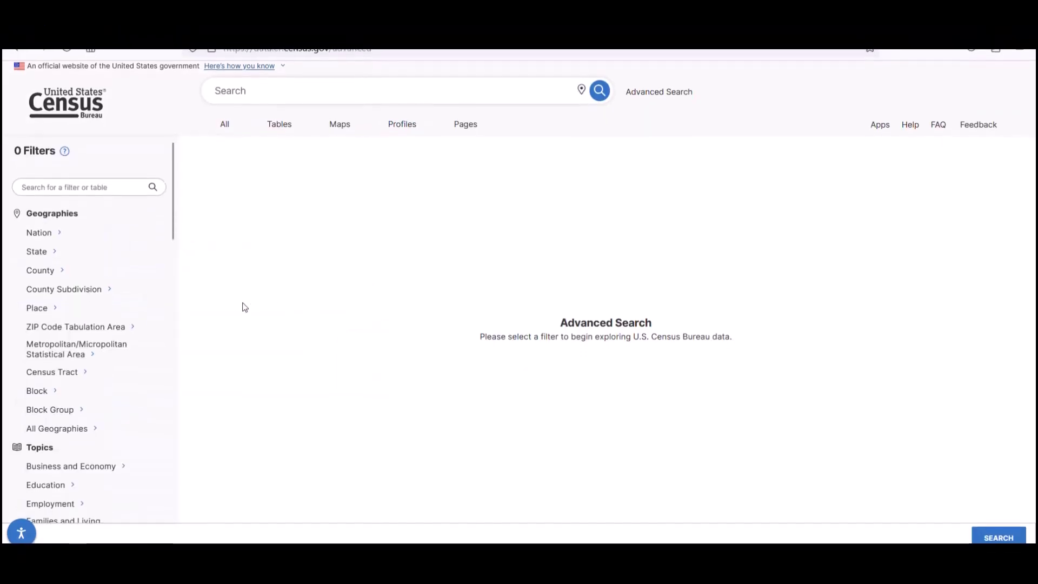
scroll(145, 307, "down", 3)
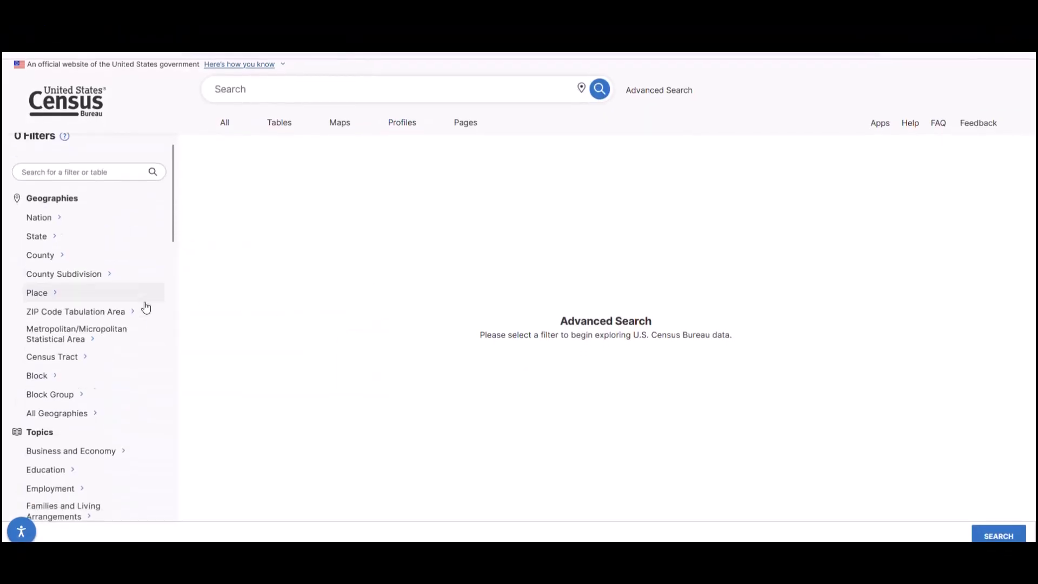
scroll(145, 308, "down", 3)
scroll(145, 307, "down", 8)
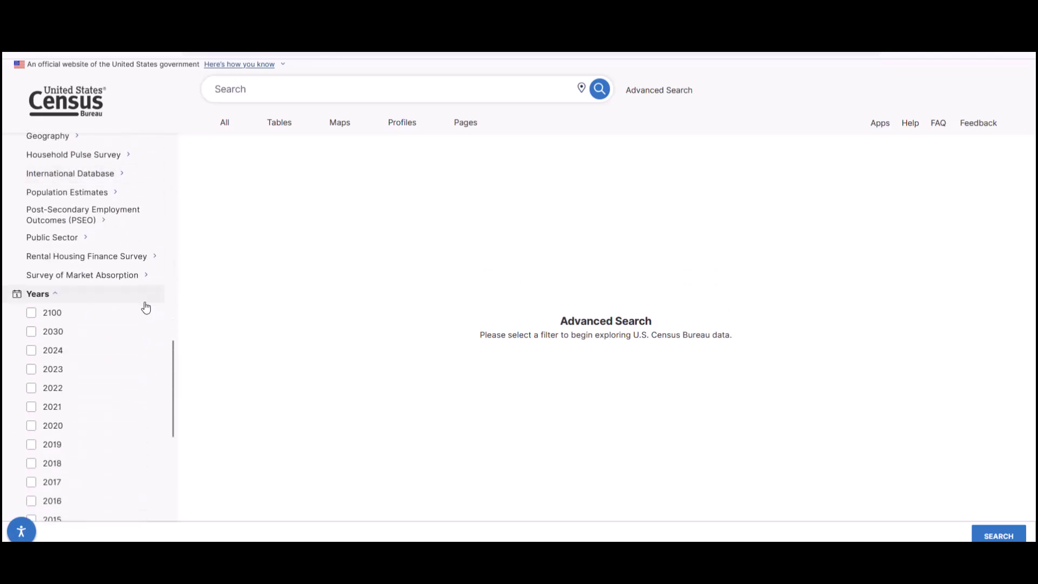
left_click(32, 389)
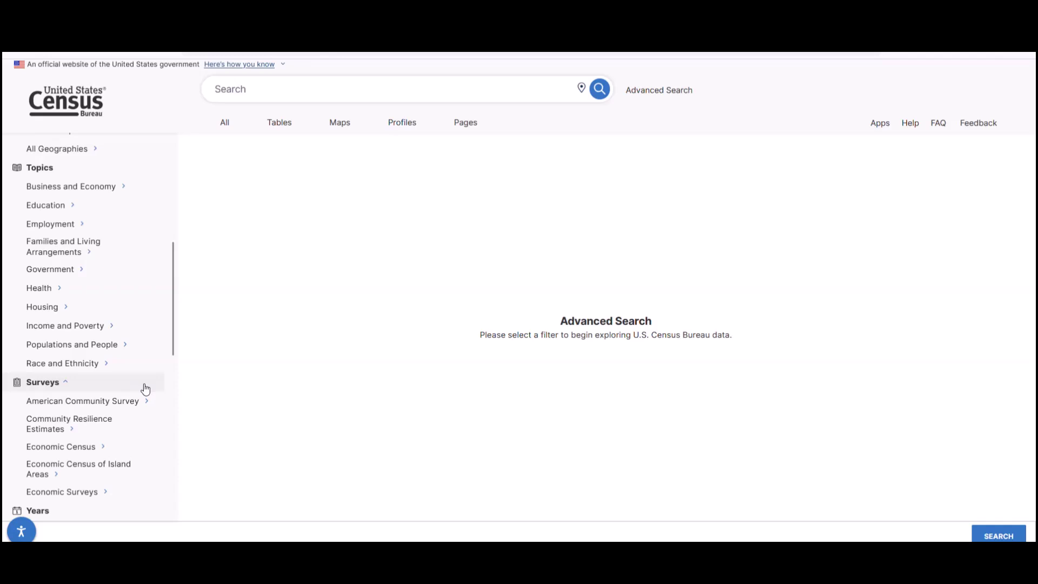
left_click(100, 448)
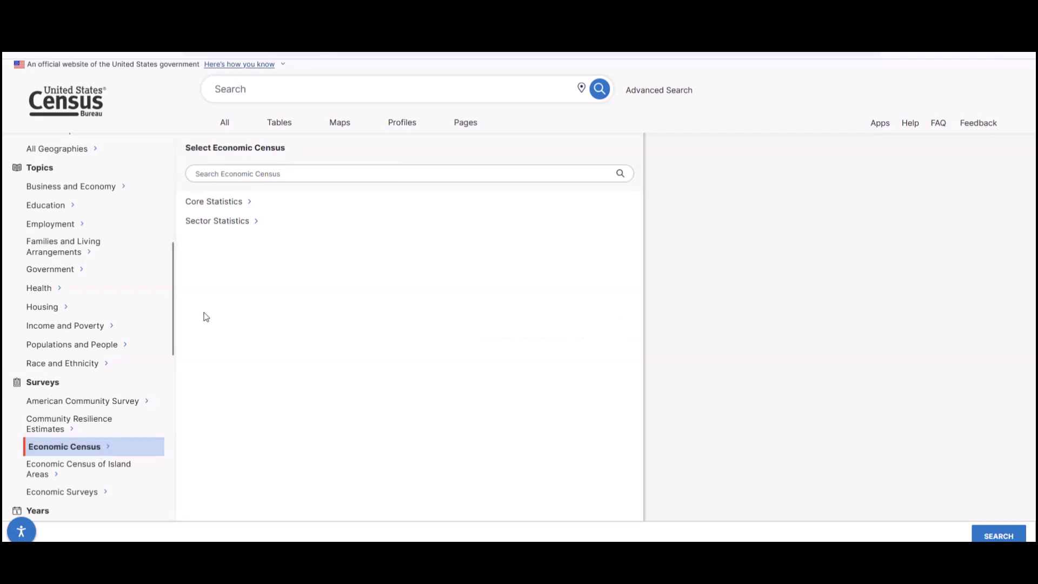
left_click(236, 206)
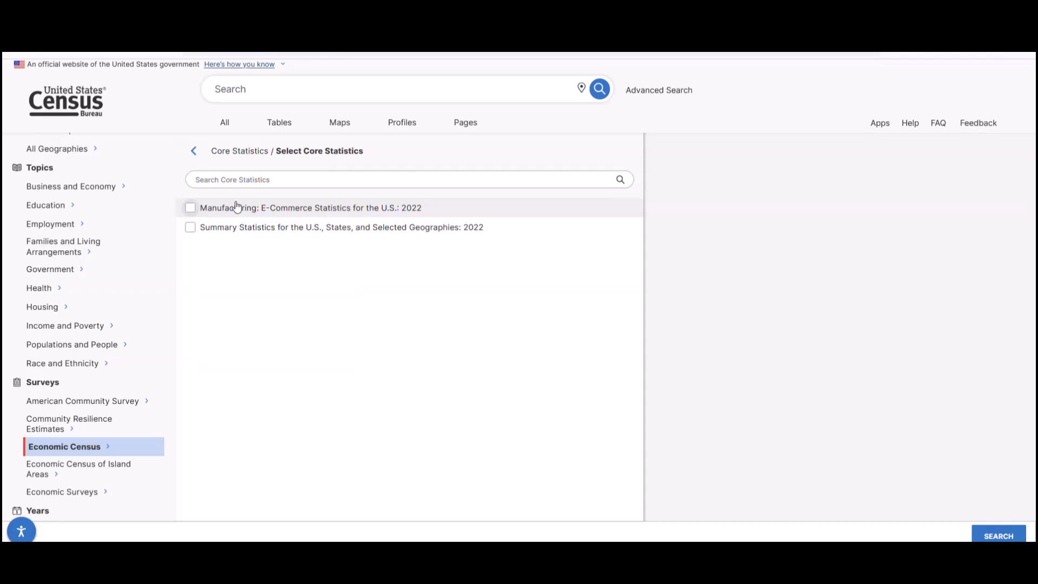
left_click(191, 228)
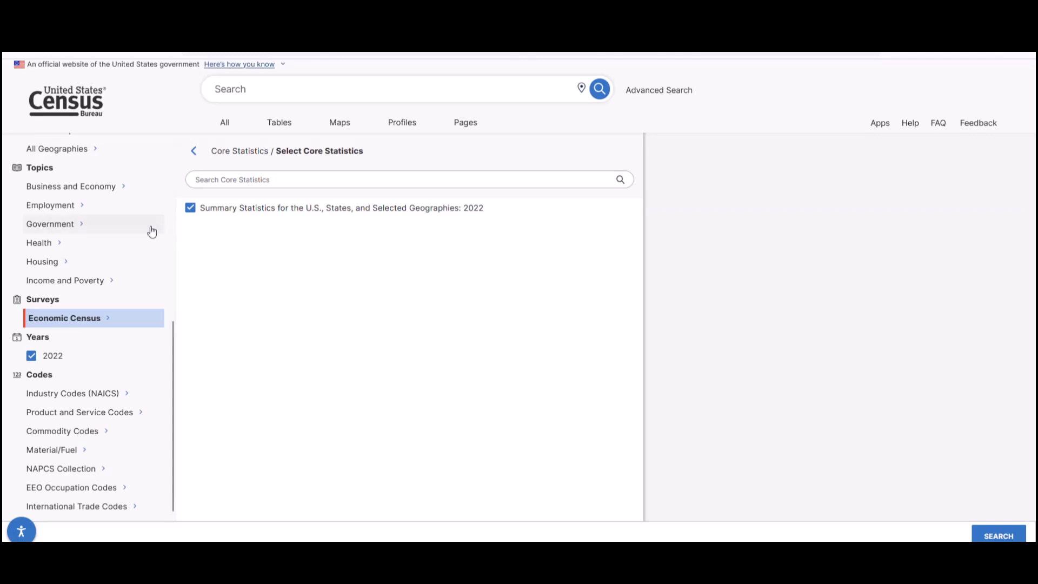
- Add Indiana as a State geography filter
scroll(140, 232, "up", 1)
scroll(139, 232, "up", 2)
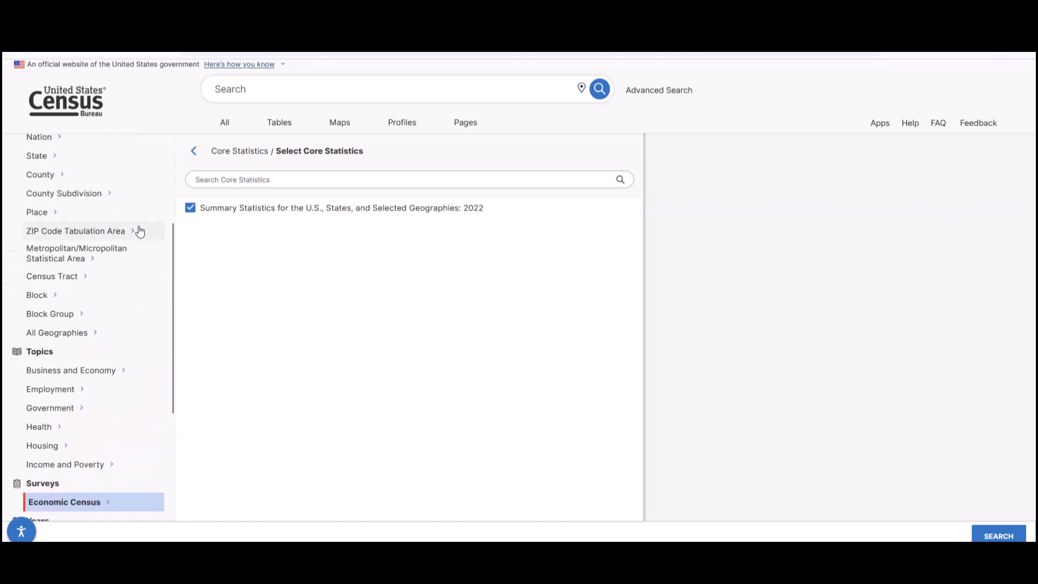
scroll(140, 232, "up", 1)
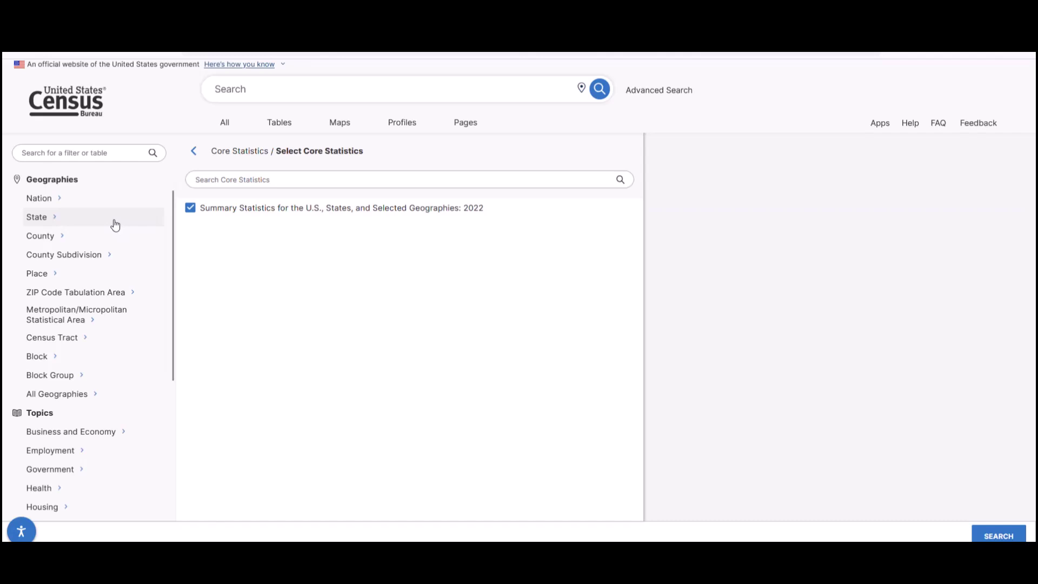
left_click(52, 219)
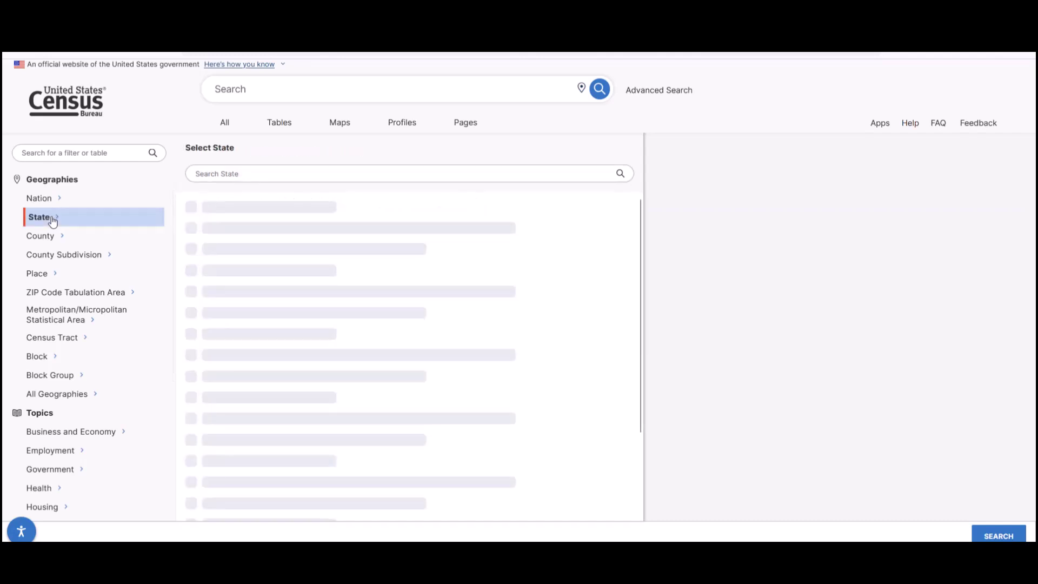
scroll(287, 338, "down", 1)
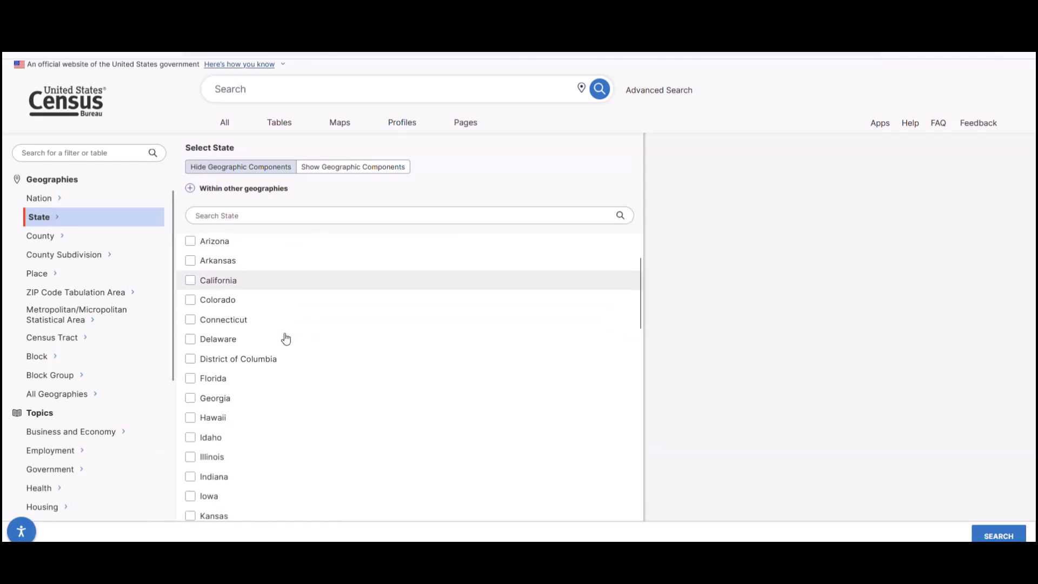
left_click(190, 478)
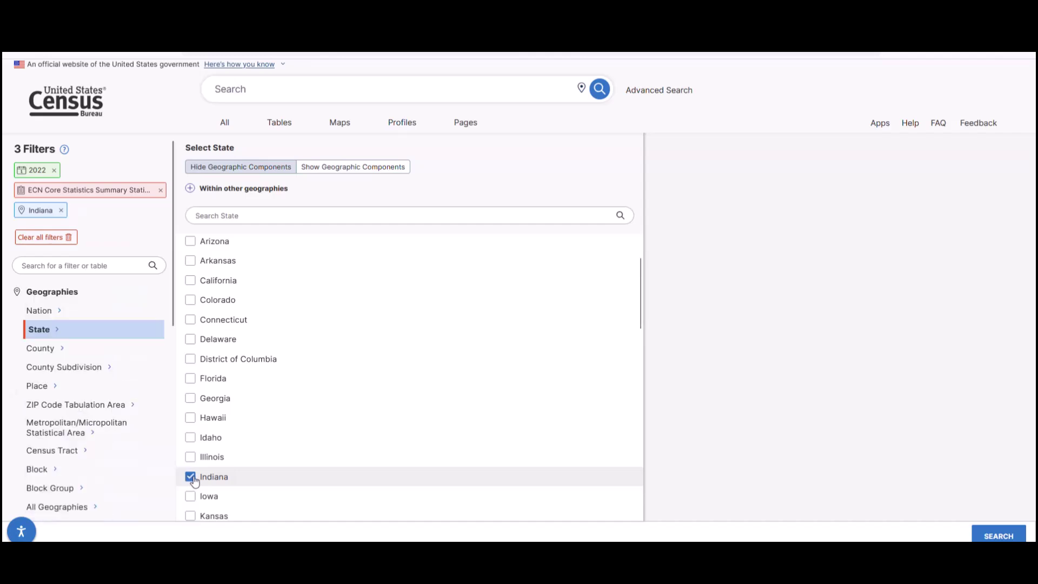
- Add the Indianapolis-Carmel-Greenwood, IN Metro Area filter and run the search
left_click(90, 430)
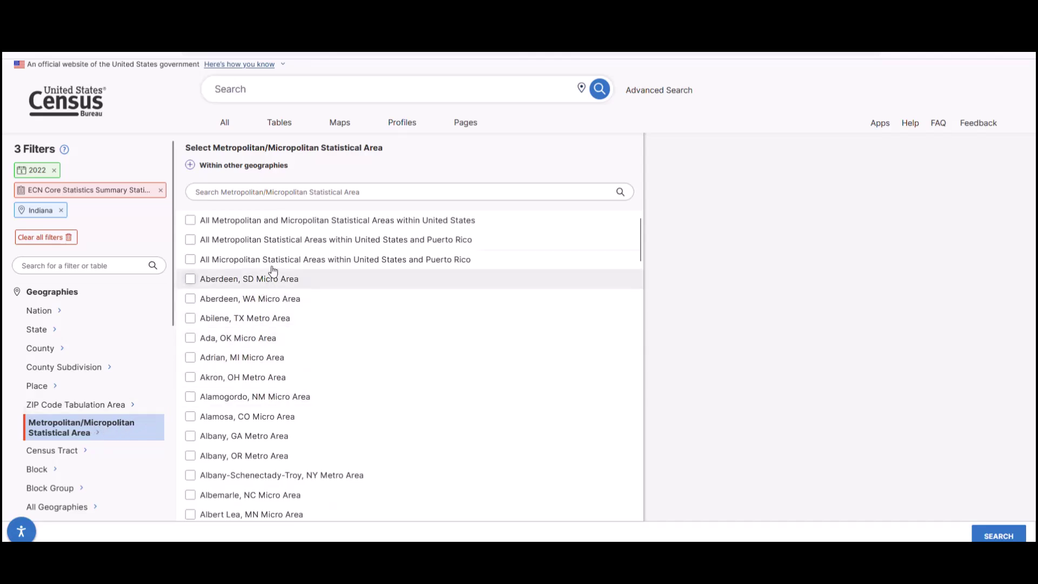
left_click(285, 193)
type("Indi")
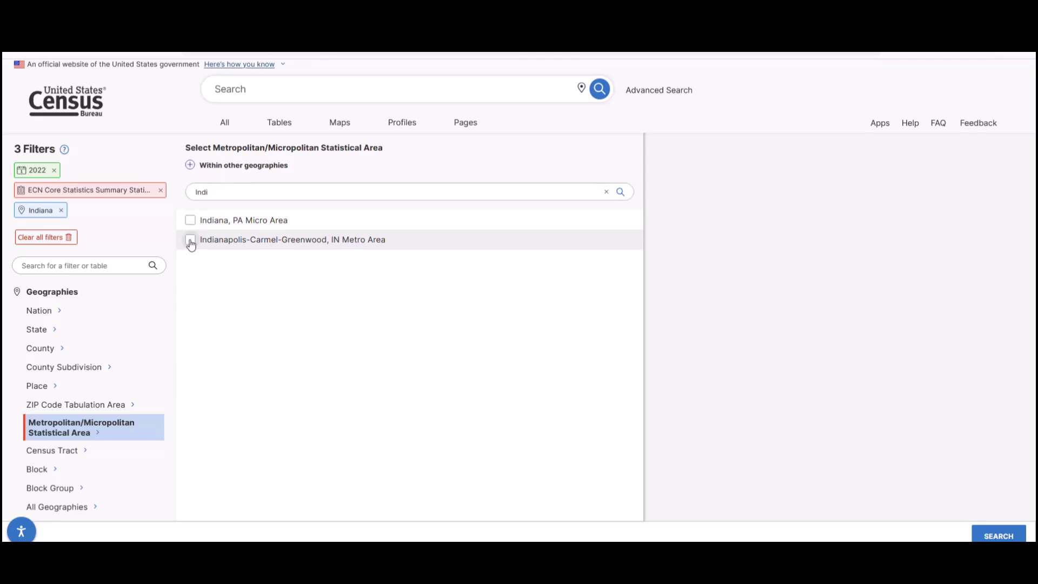
left_click(191, 242)
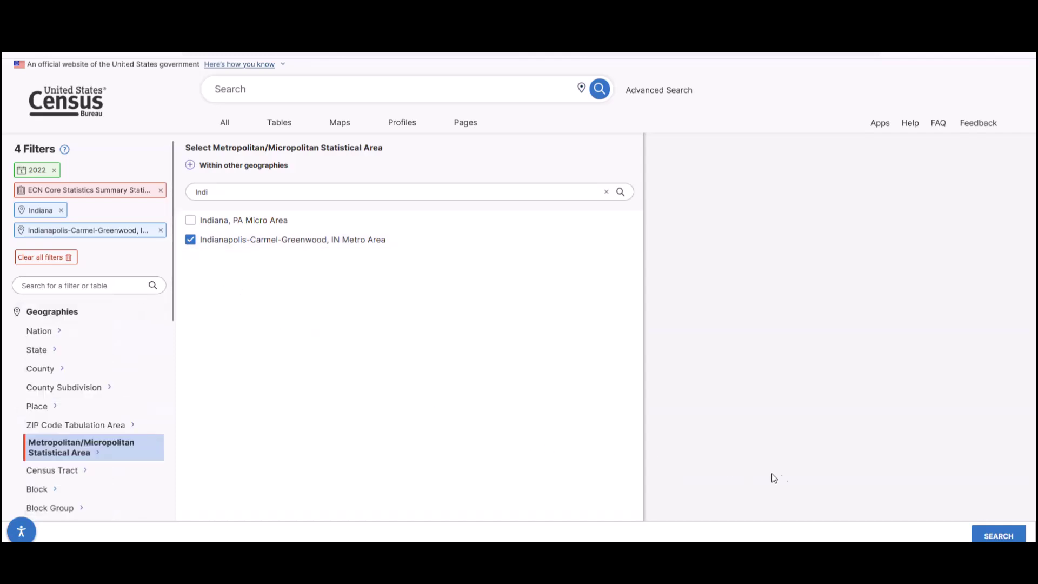
left_click(998, 536)
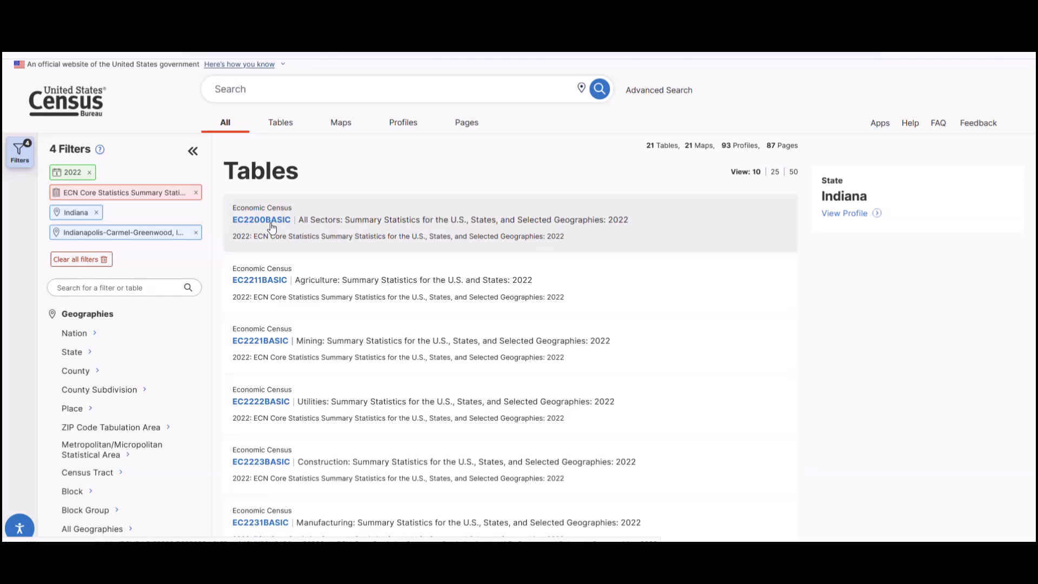
left_click(261, 219)
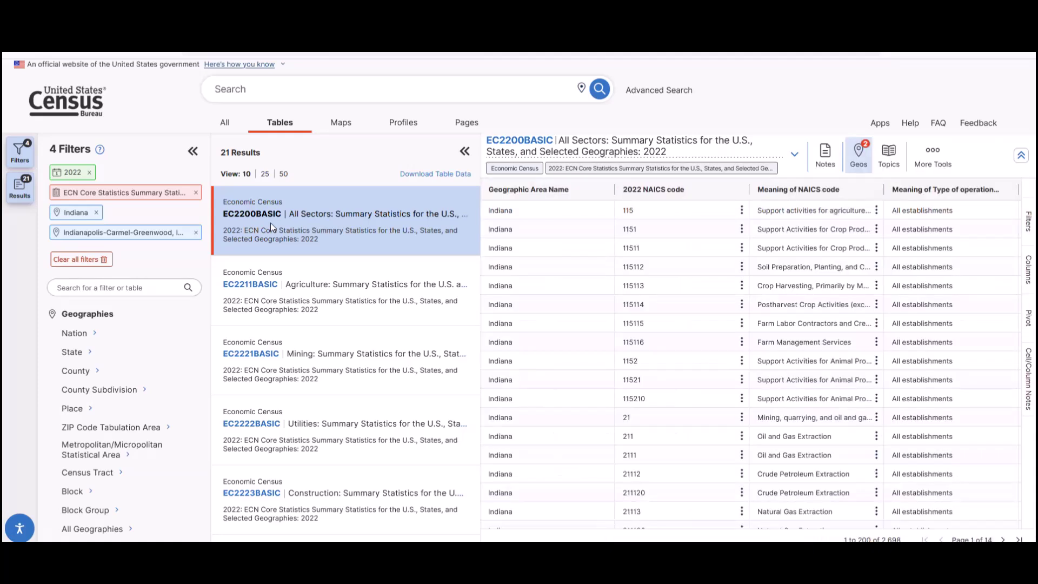
left_click(464, 152)
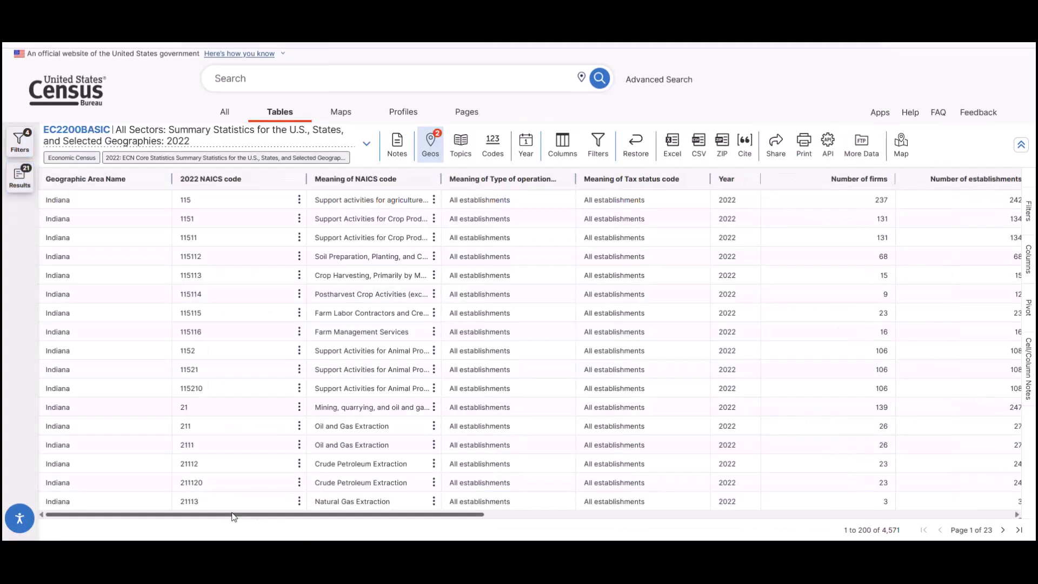
left_click_drag(234, 516, 209, 526)
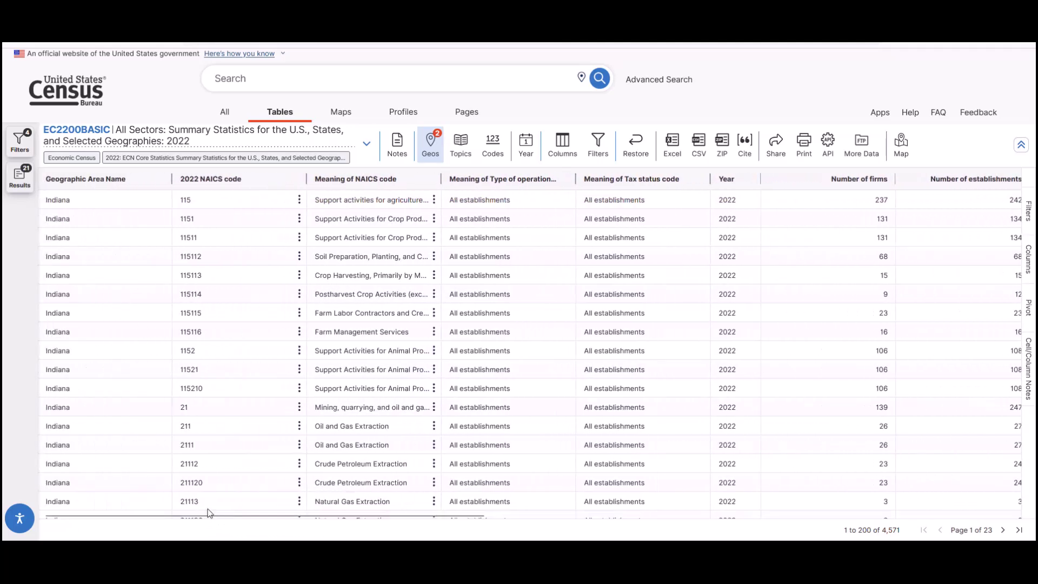
scroll(235, 468, "down", 3)
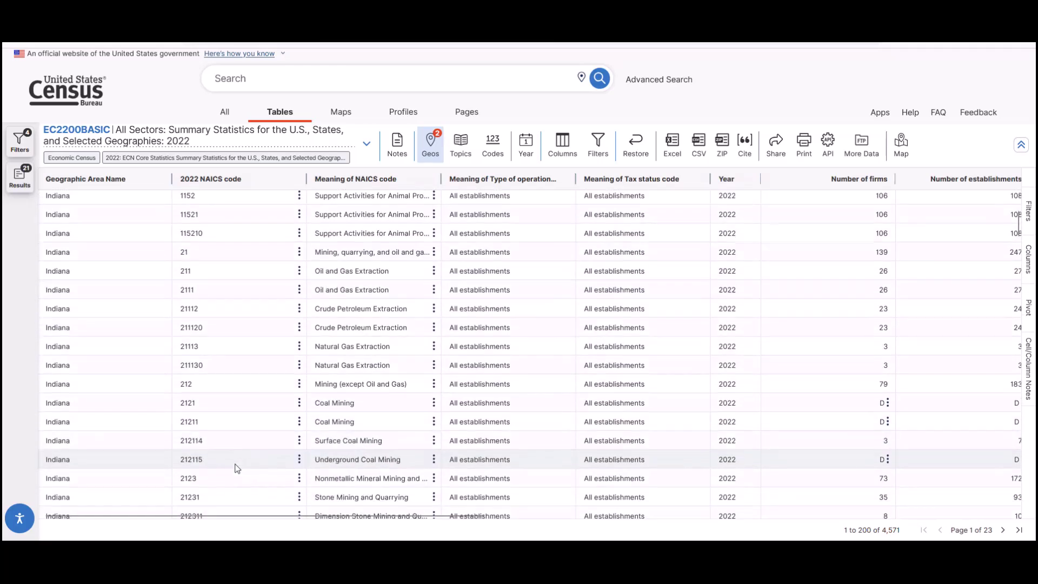
scroll(235, 468, "down", 5)
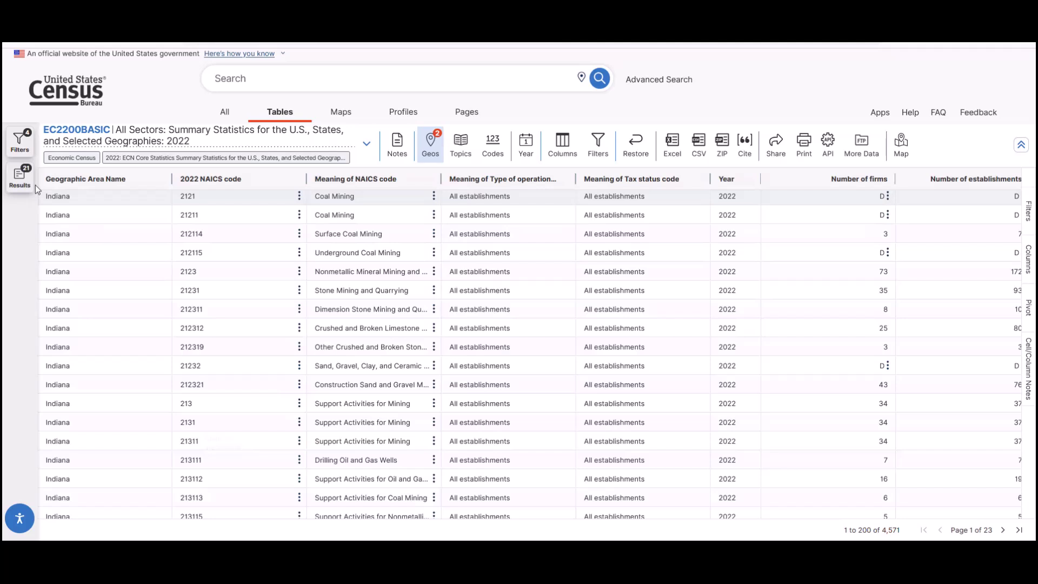
- Add Carmel city, Indiana from Economic Place > Indiana as a geography filter
left_click(18, 155)
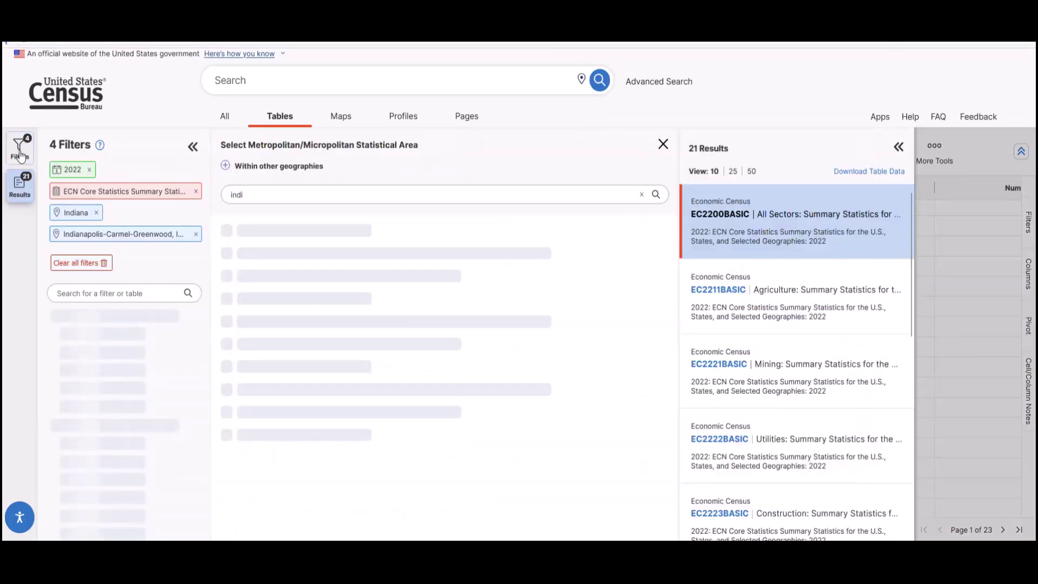
scroll(146, 443, "down", 2)
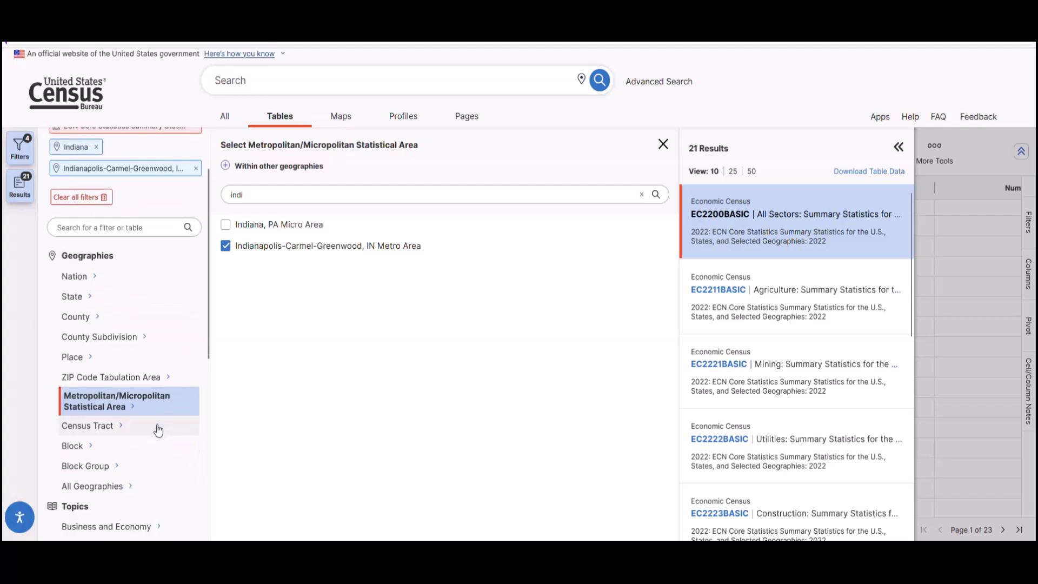
left_click(142, 491)
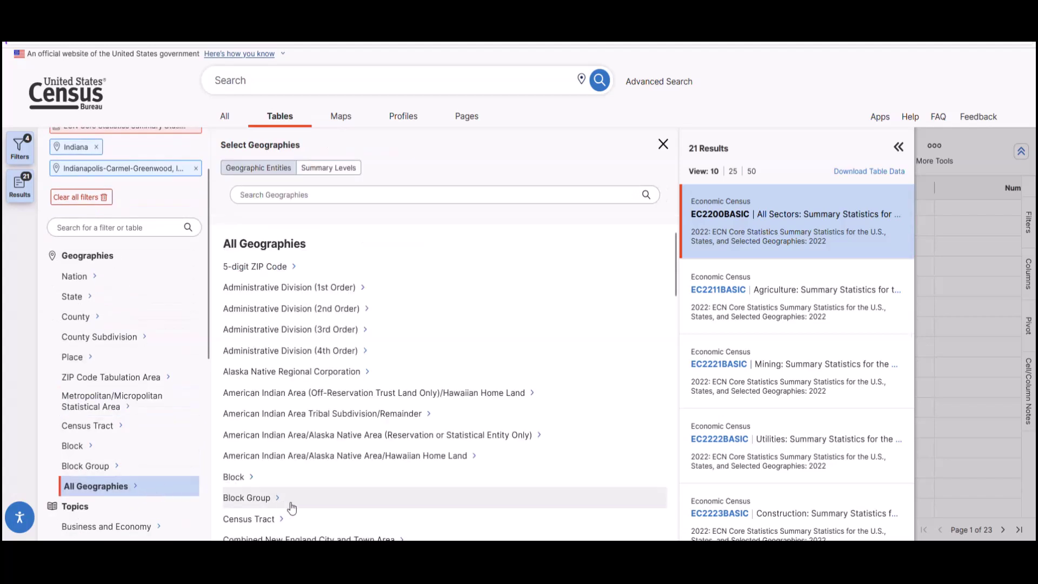
scroll(320, 520, "down", 2)
scroll(320, 520, "down", 5)
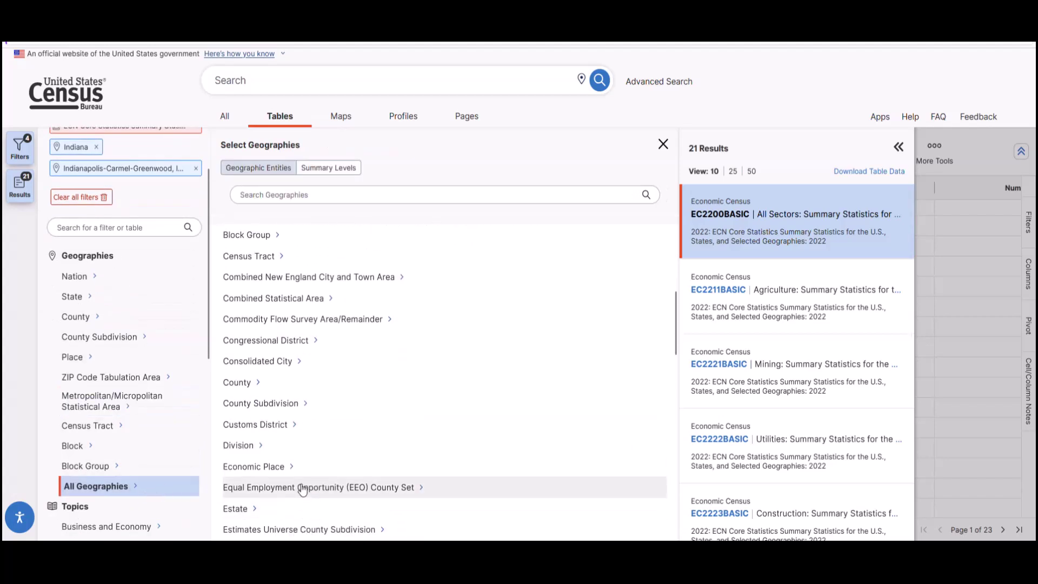
left_click(304, 472)
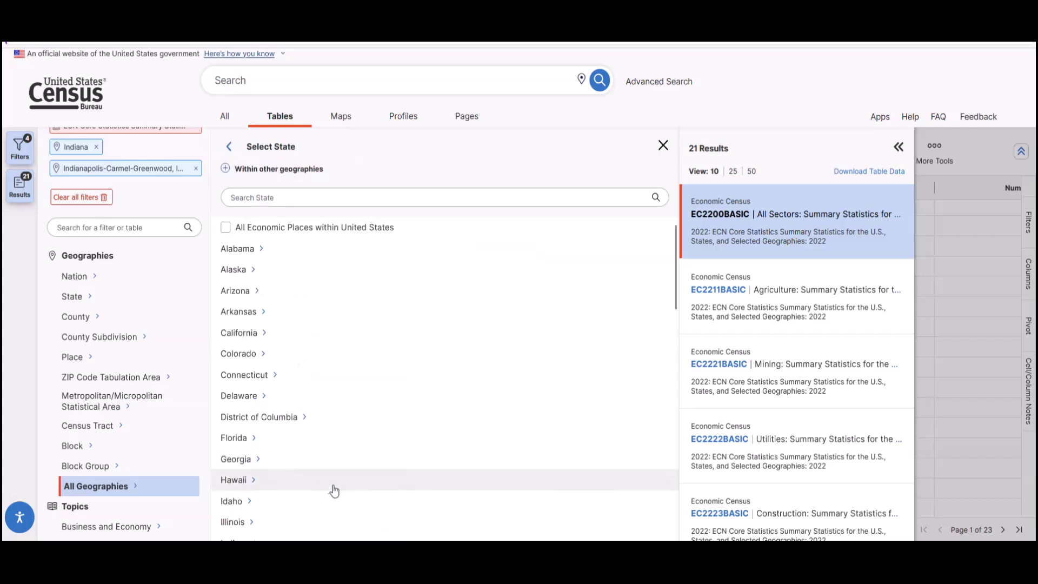
scroll(336, 486, "down", 2)
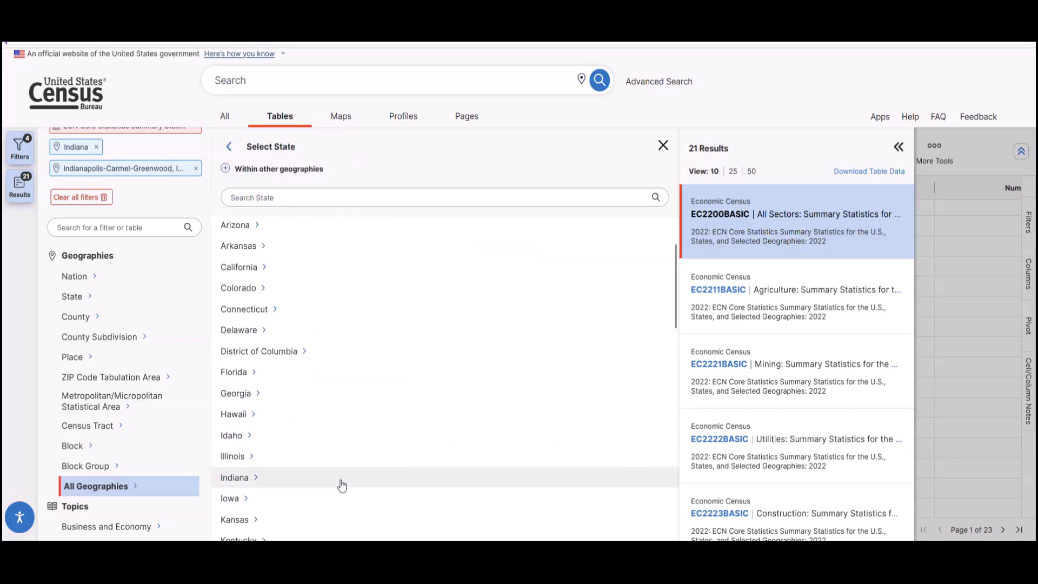
left_click(342, 486)
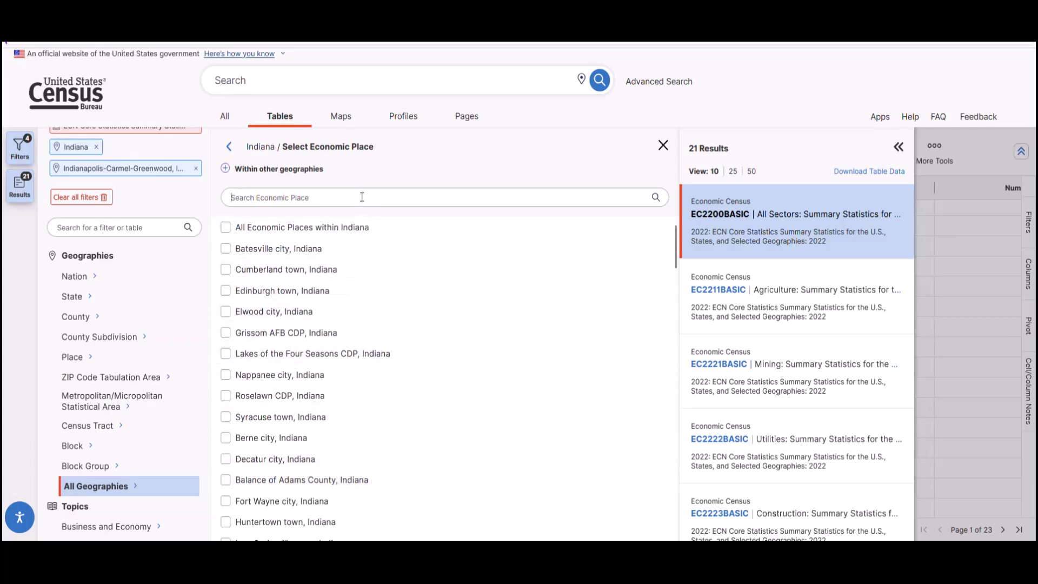
type("car")
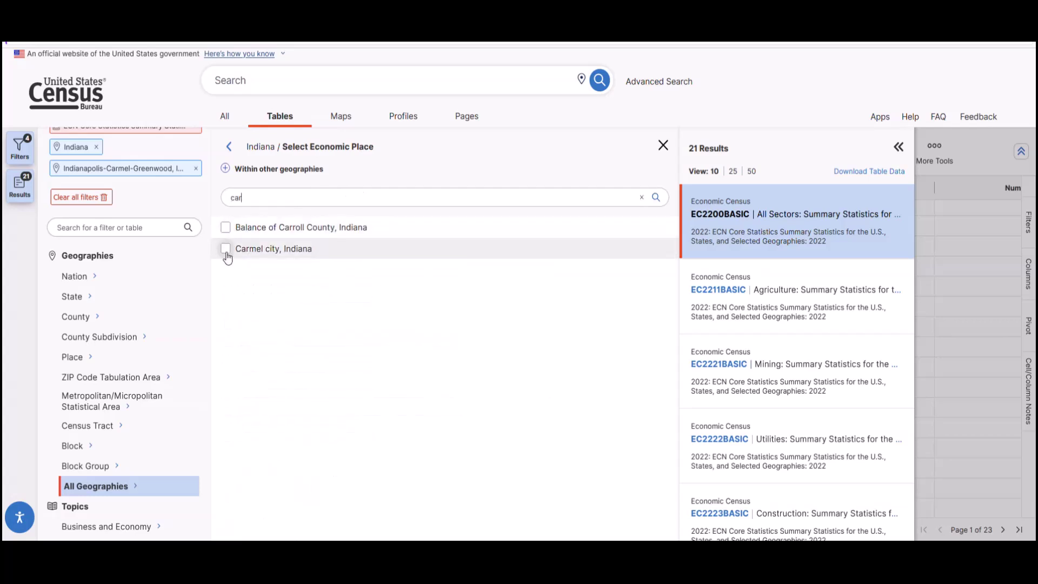
left_click(226, 250)
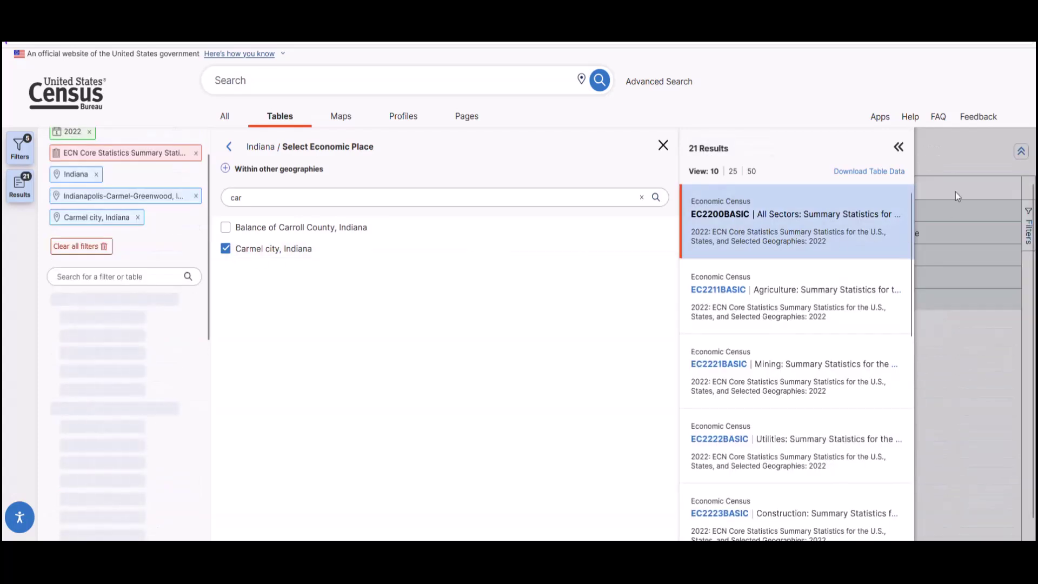
- Close the filter panels and open the oversized EC2200BASIC table anyway
left_click(898, 147)
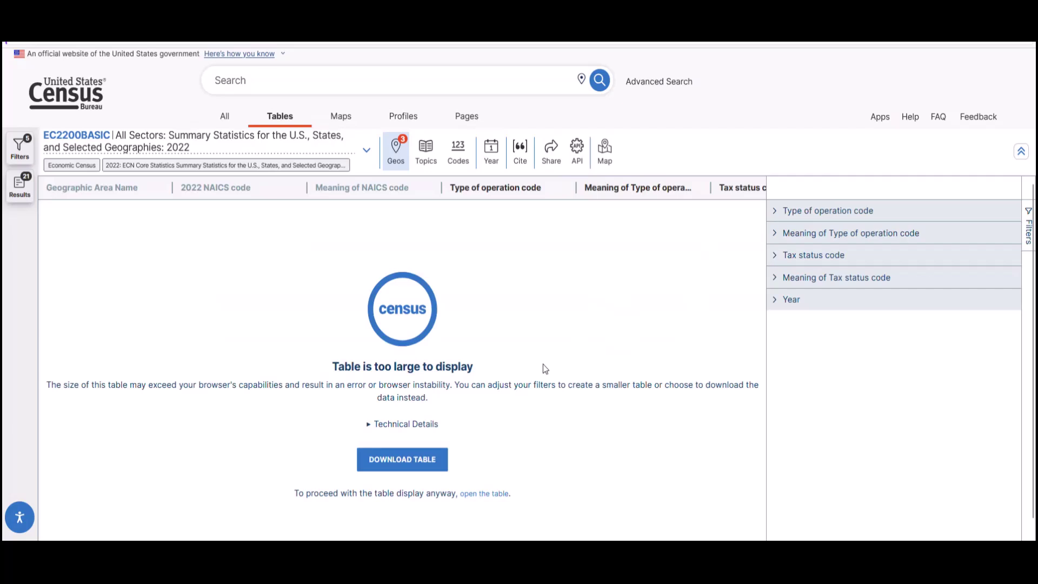
left_click(488, 495)
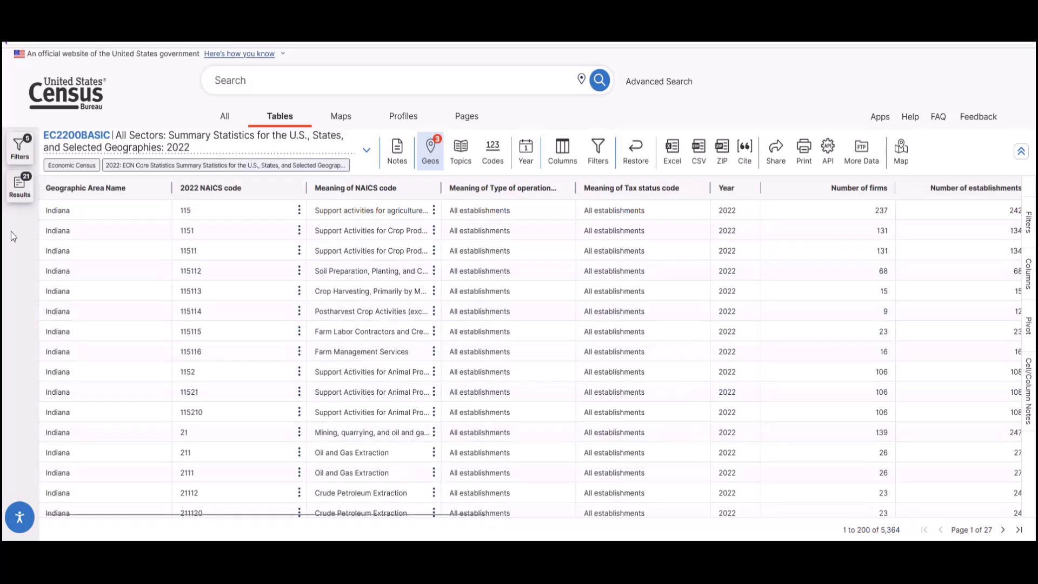
- Filter by NAICS 72 > 722 > 7225 Restaurants and Other Eating Places
left_click(22, 146)
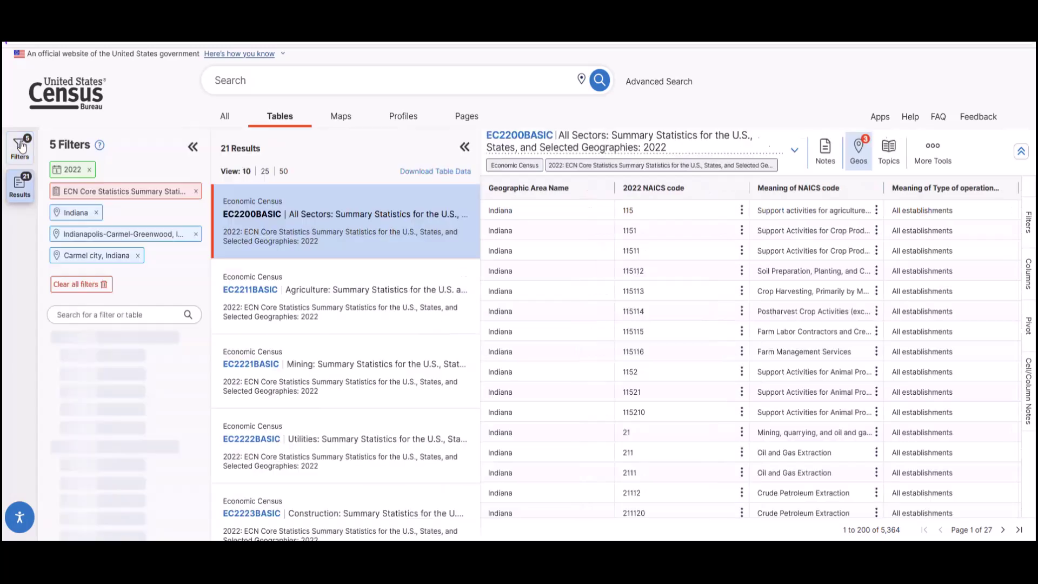
scroll(176, 286, "down", 4)
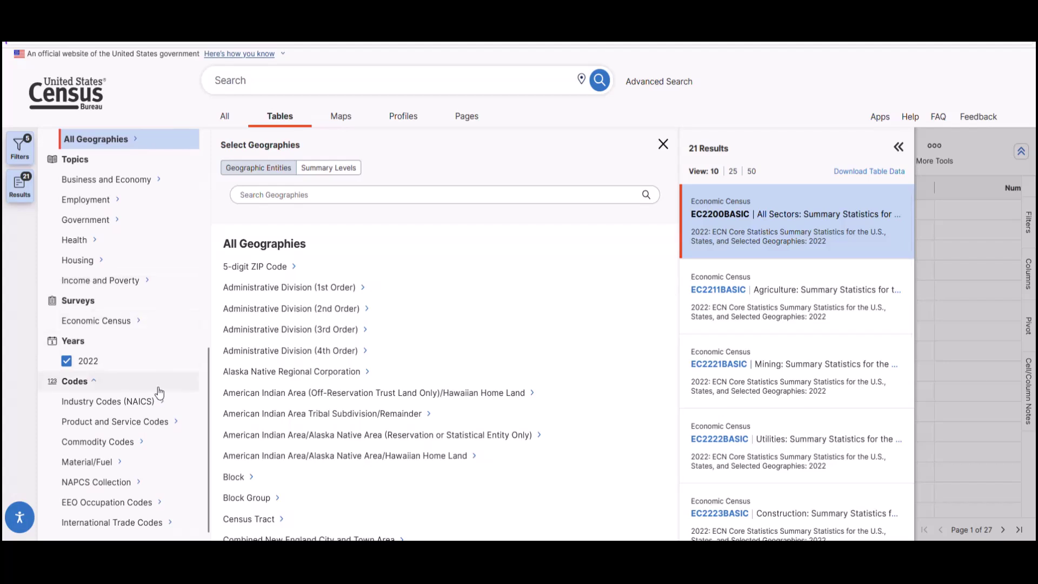
left_click(161, 405)
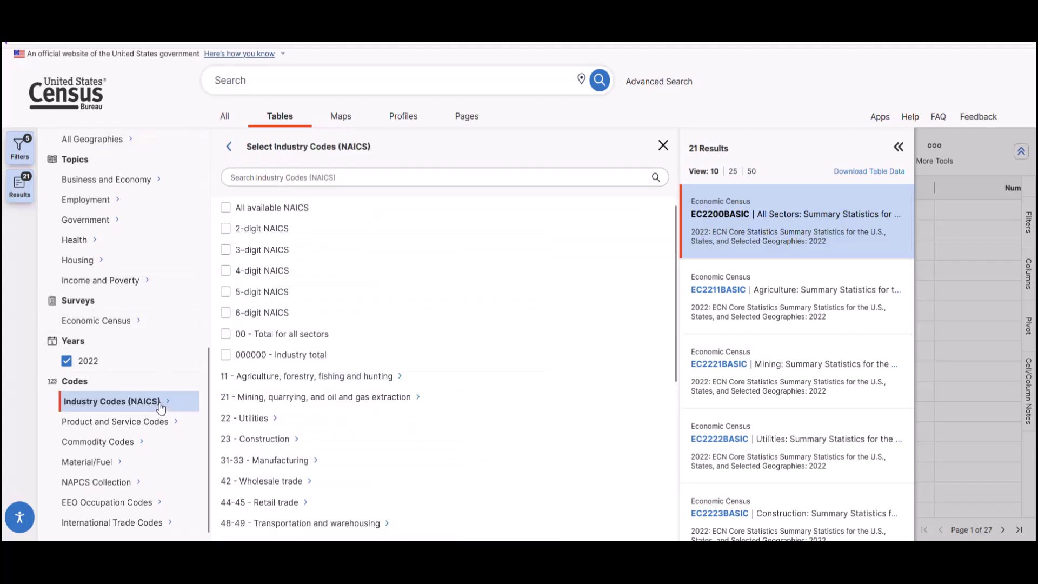
scroll(398, 452, "down", 3)
scroll(398, 452, "down", 1)
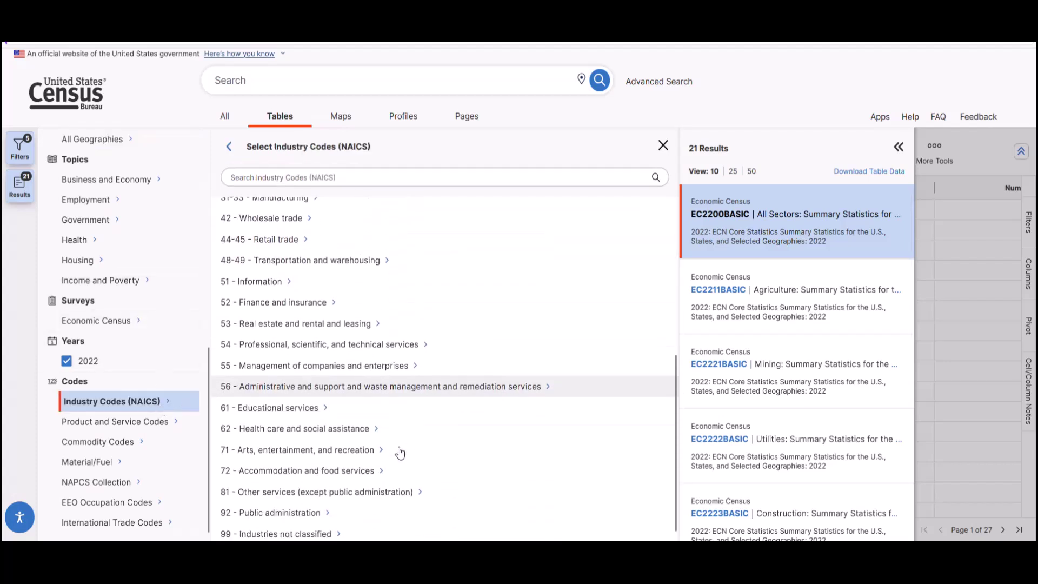
scroll(399, 451, "up", 1)
left_click(373, 515)
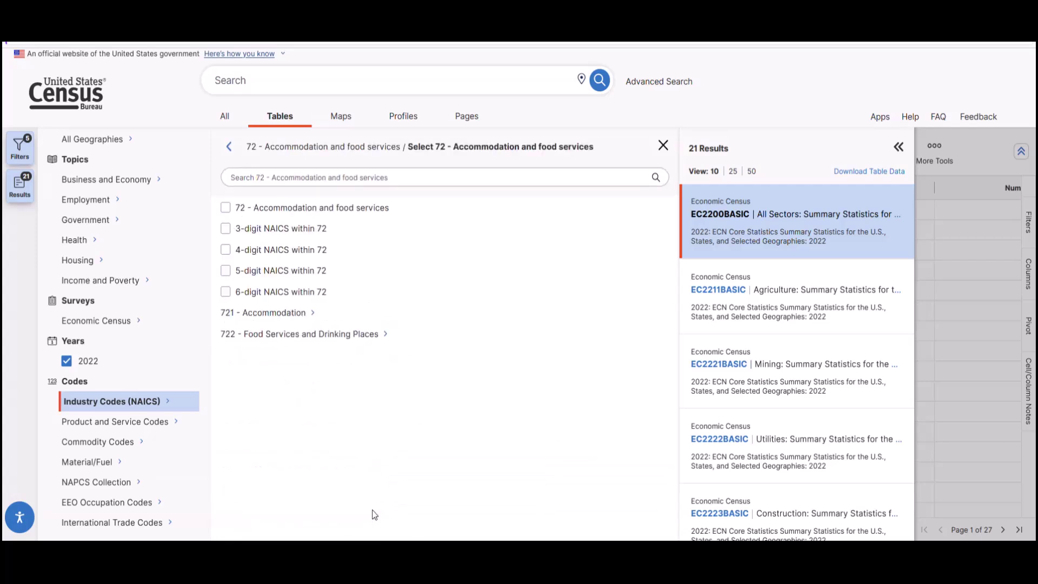
left_click(345, 335)
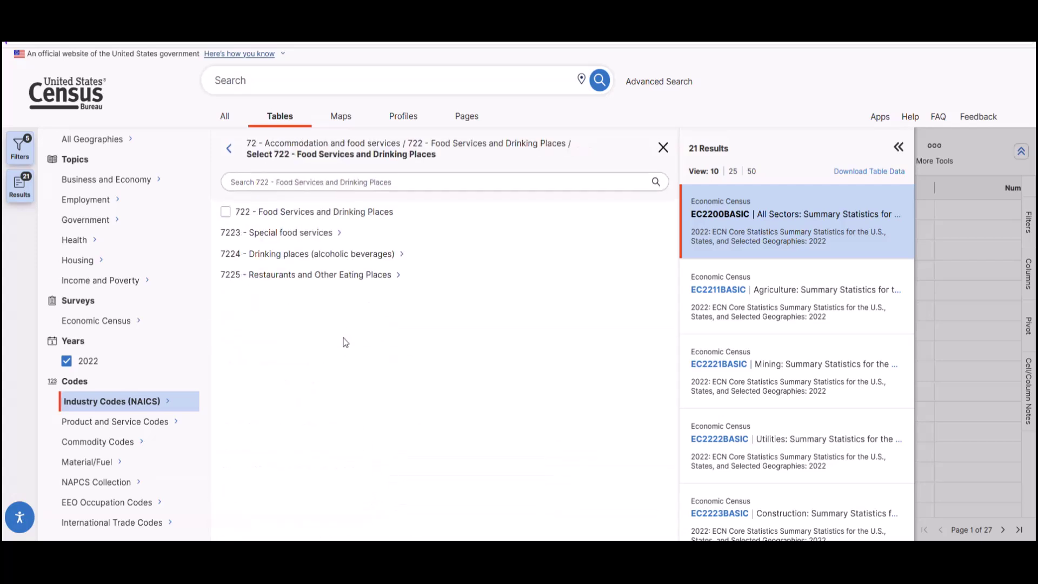
left_click(349, 277)
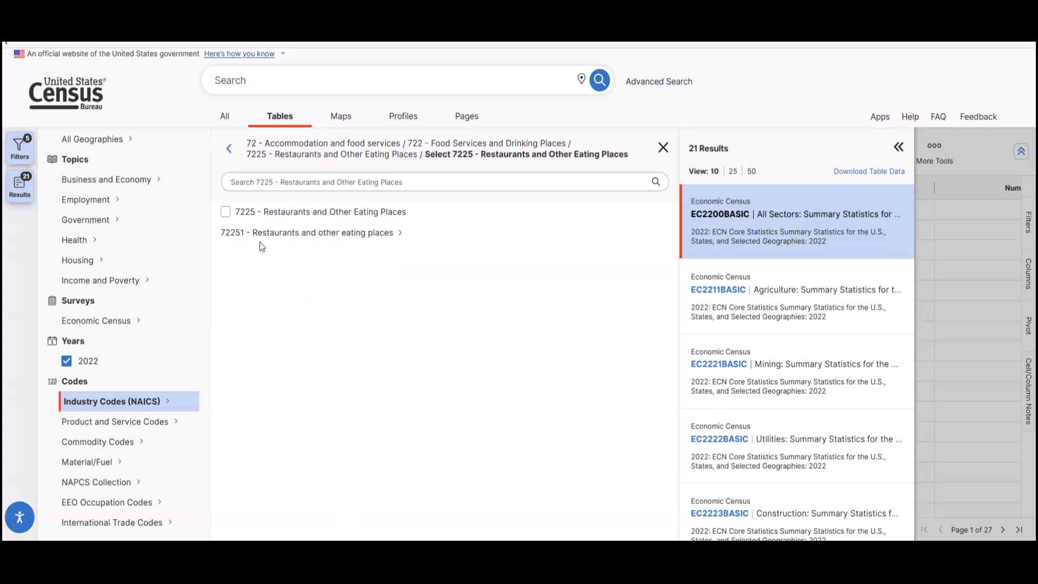
left_click(226, 213)
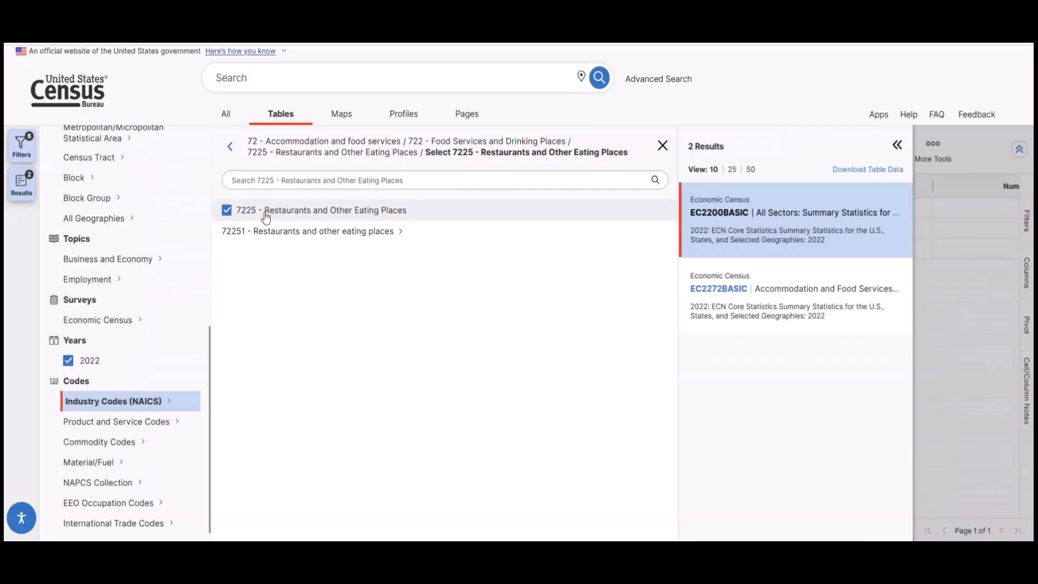
- Collapse the filter panels to view the 3-row NAICS 7225 table
left_click(895, 146)
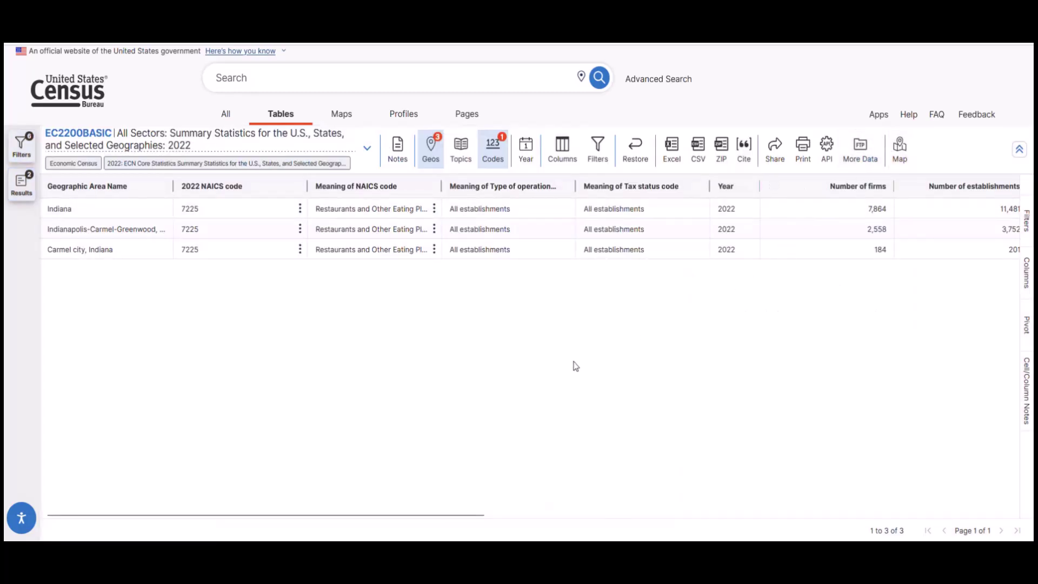